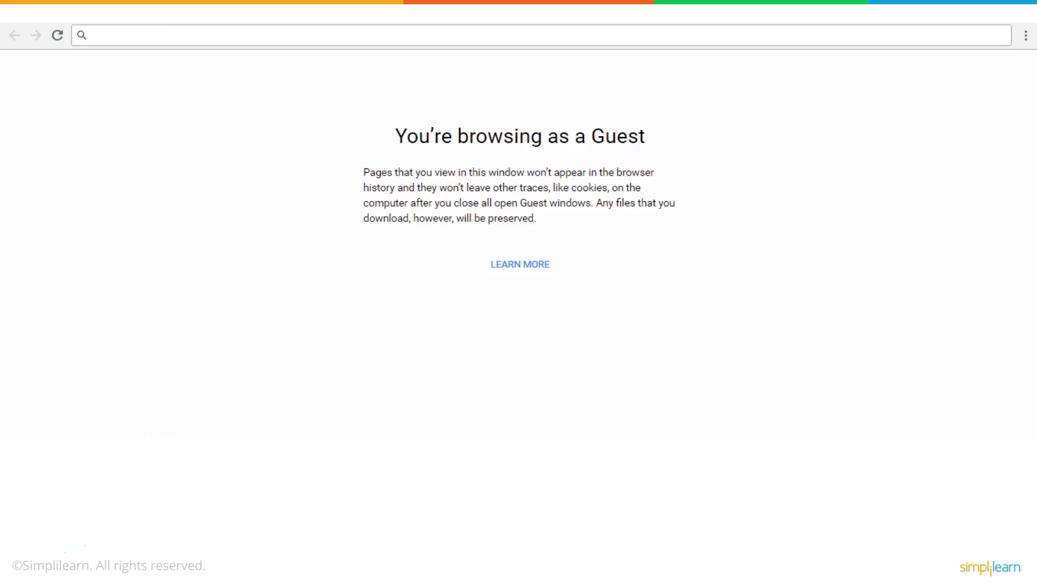
Load bitaddress.org so it generates a single Bitcoin wallet address and private key.
type("https://www.bitaddress.org")
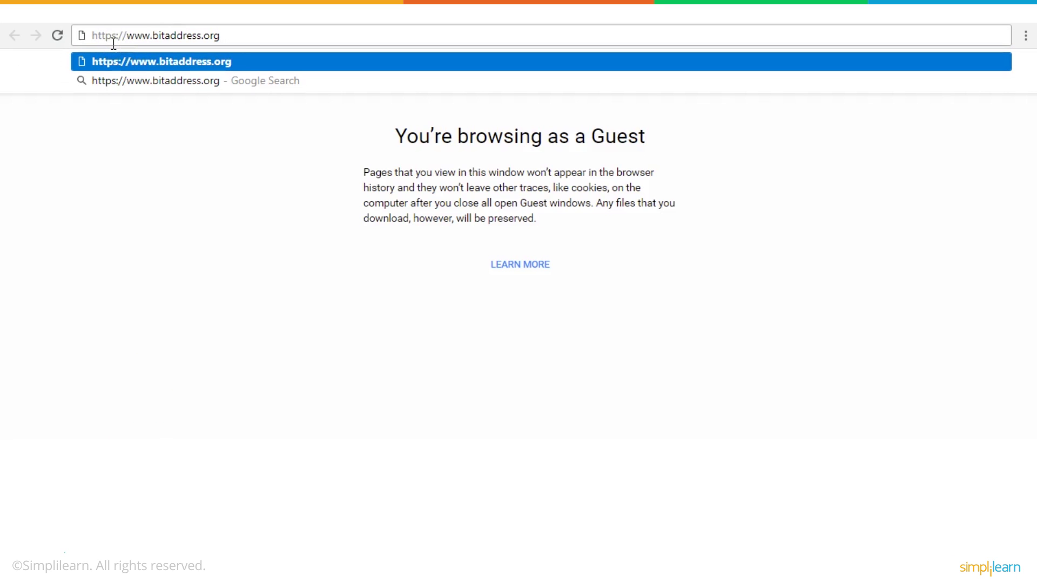
key("Return")
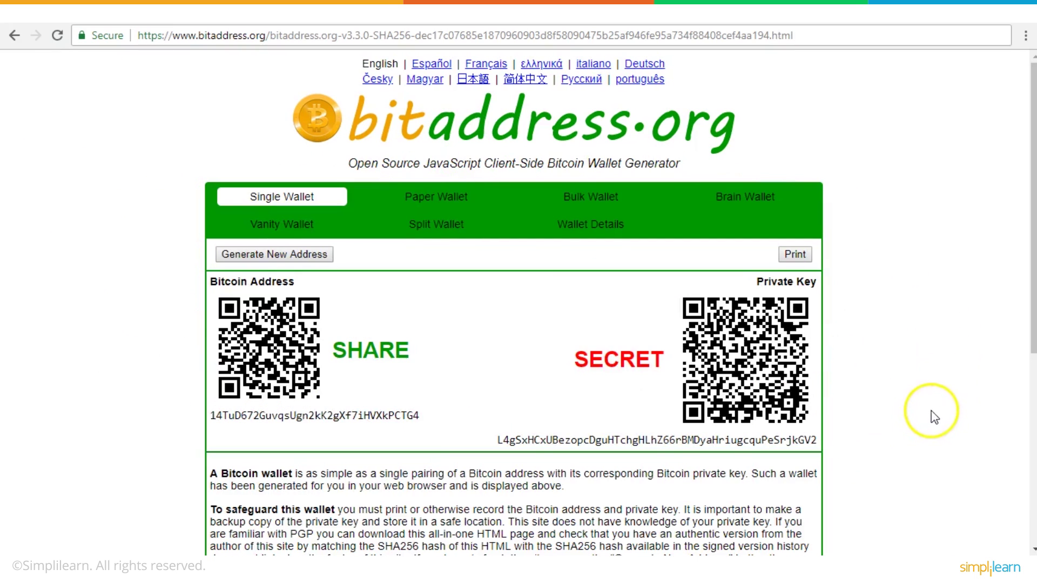
Scroll through bitaddress.org's advice on keeping the generated wallet safe.
scroll(933, 383, "down", 1)
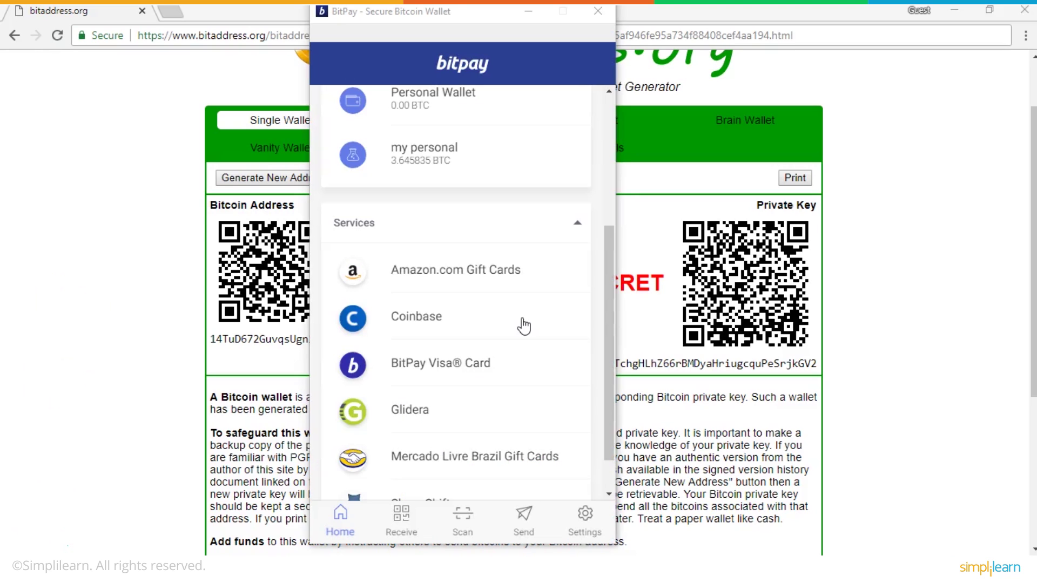
scroll(524, 326, "up", 5)
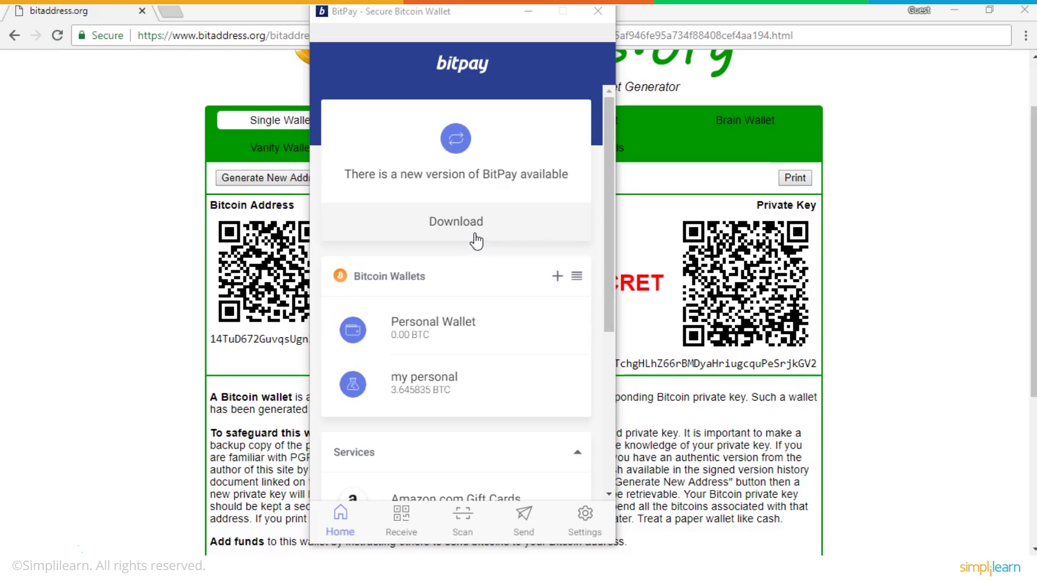
View the add-wallet options beside Bitcoin Wallets, then return to BitPay's home list.
scroll(476, 241, "down", 2)
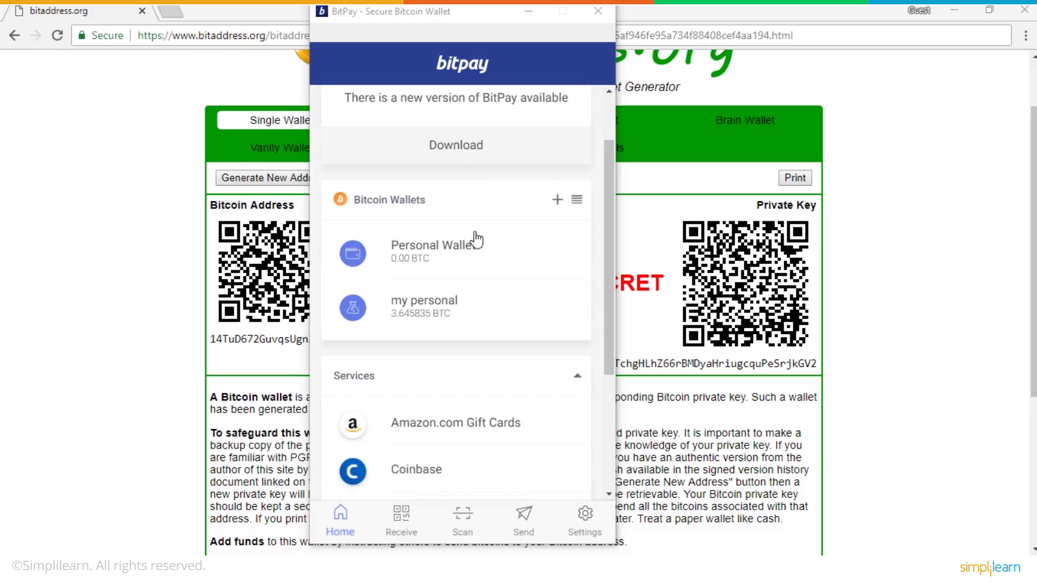
scroll(475, 239, "down", 5)
left_click(456, 313)
scroll(465, 315, "up", 7)
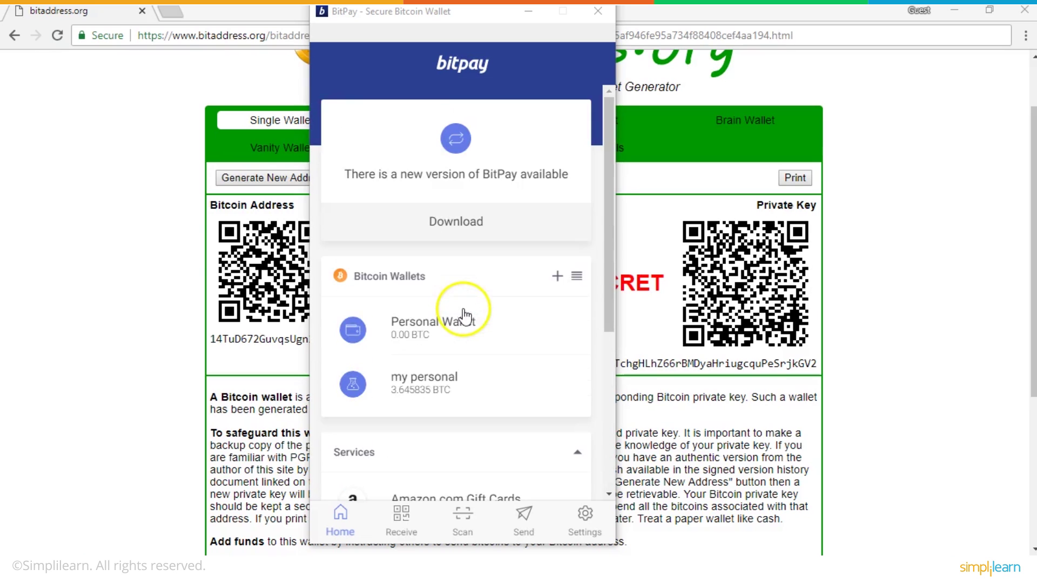
scroll(465, 315, "down", 2)
left_click(556, 201)
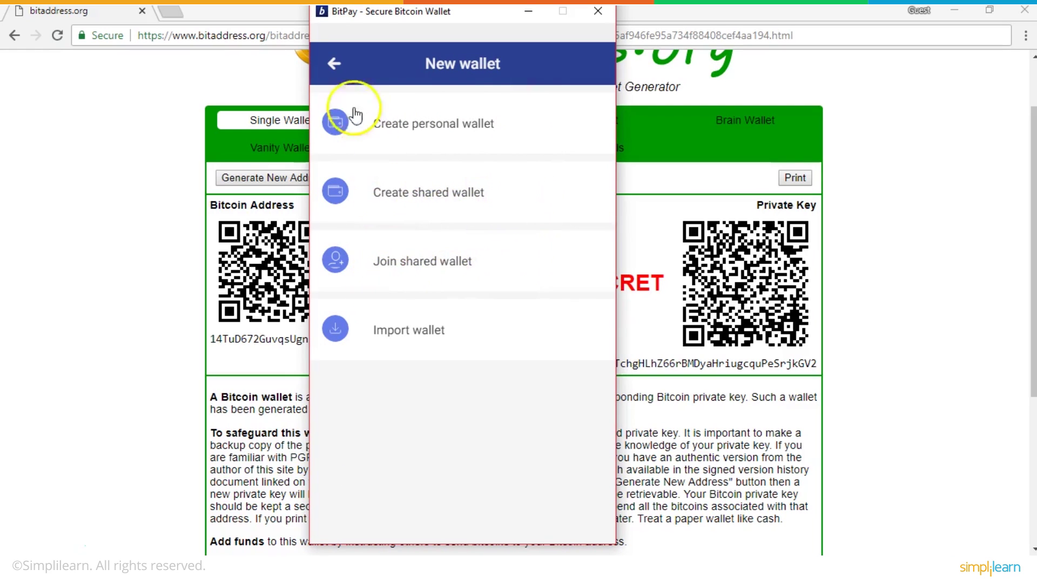
left_click(335, 64)
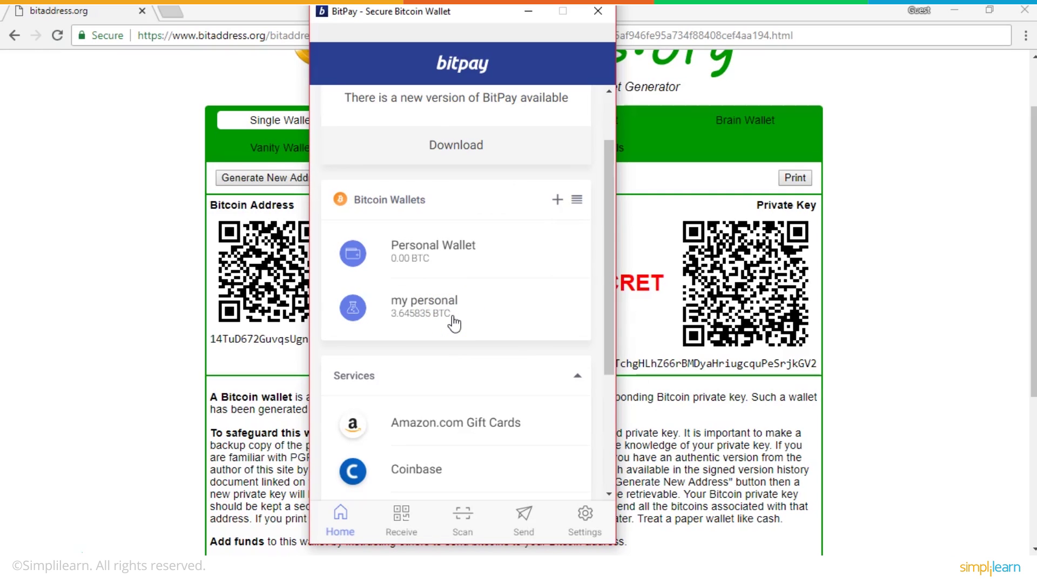
Review the 'my personal' testnet wallet's 3.645835 BTC balance and transaction history.
left_click(416, 326)
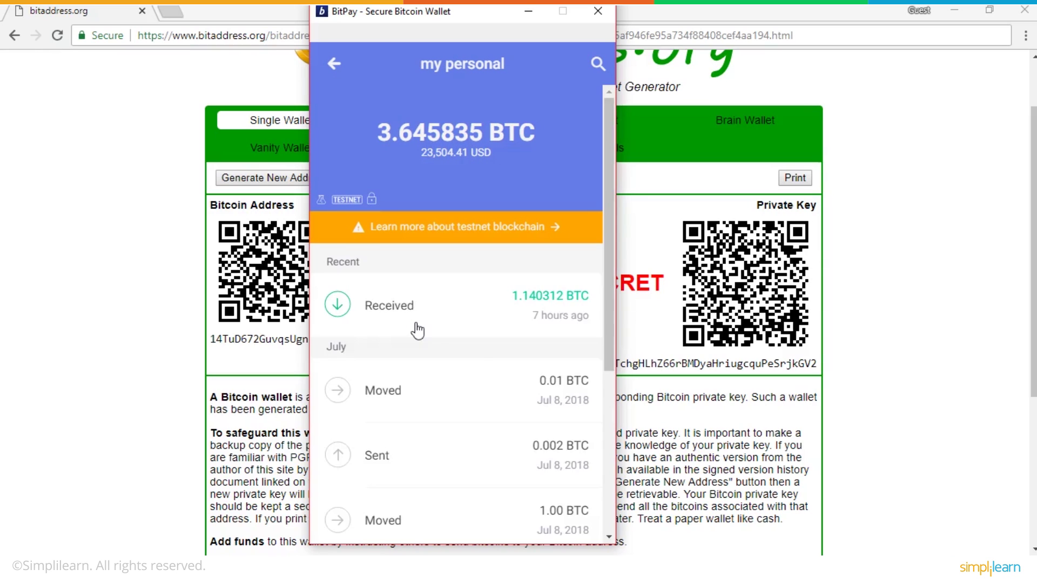
scroll(507, 347, "down", 2)
scroll(510, 345, "up", 2)
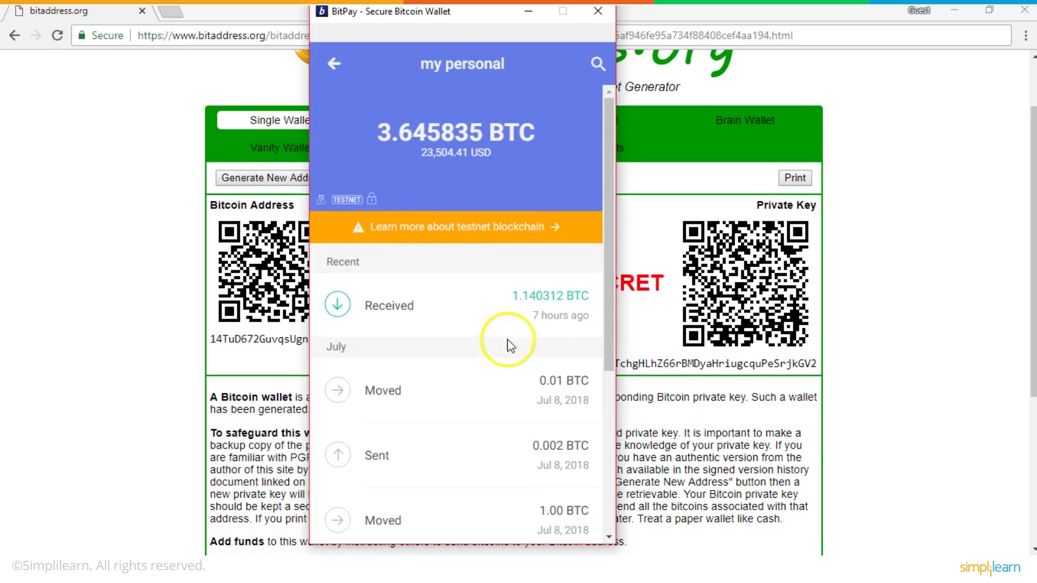
left_click(587, 250)
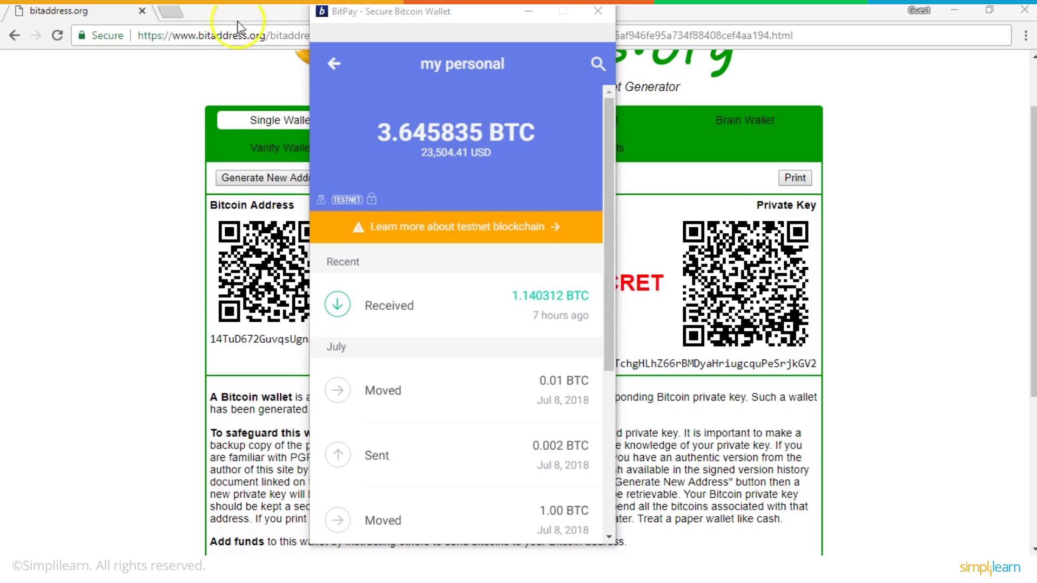
left_click(175, 27)
Load the testnet.coinfaucet.eu Bitcoin testnet3 faucet in a new browser tab.
key("ctrl+t")
type("https://testnet.coinfaucet.eu/en/")
key("Return")
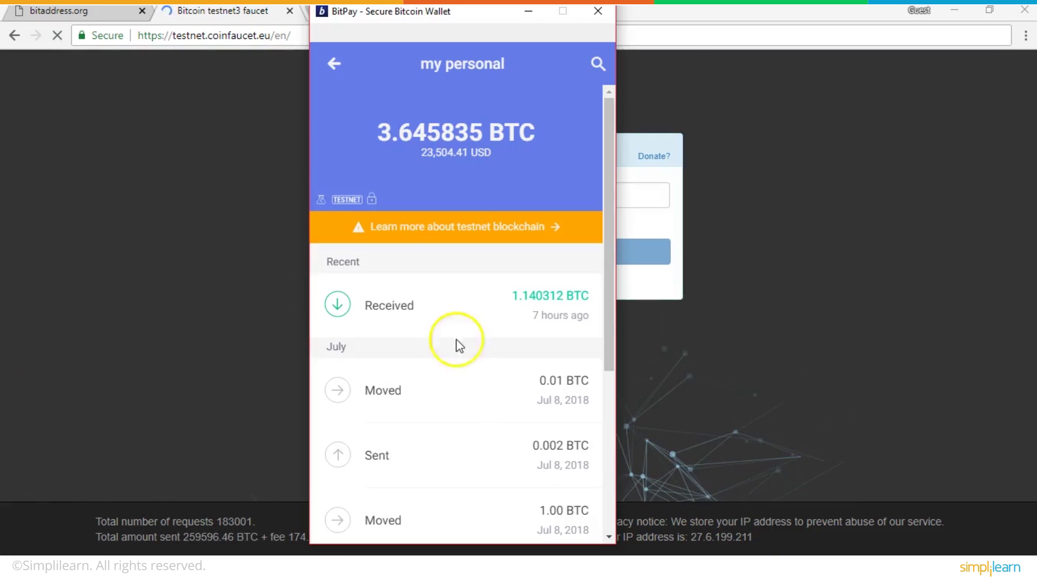
Copy a BitPay receiving address and paste it into the faucet's address field.
left_click(336, 66)
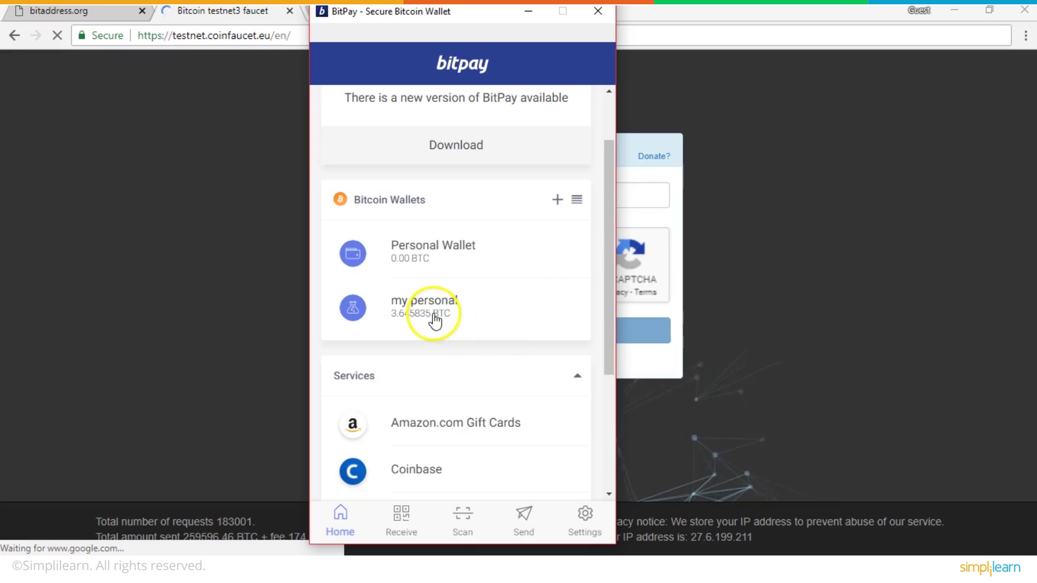
left_click(412, 301)
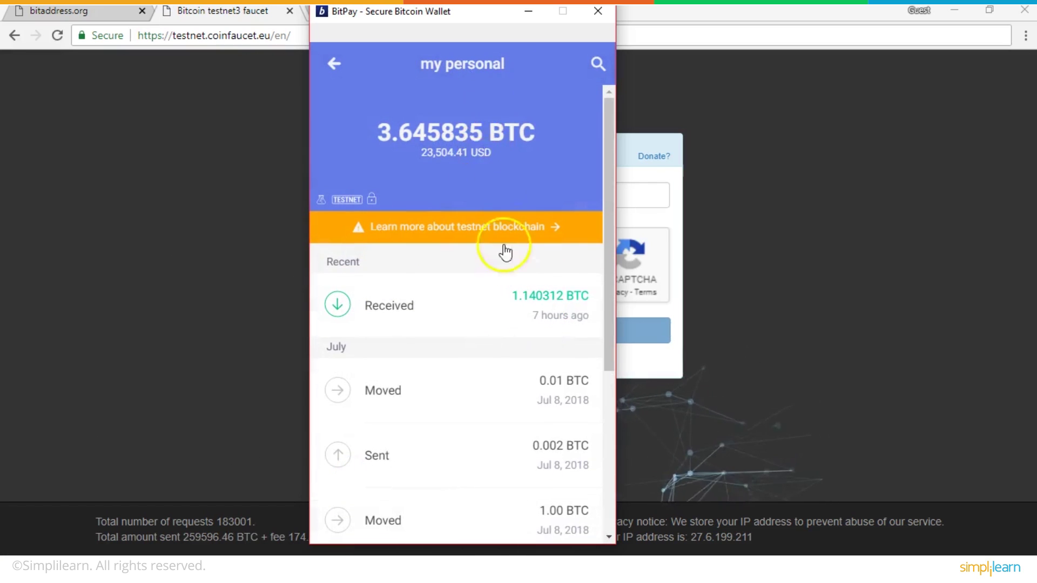
left_click(334, 64)
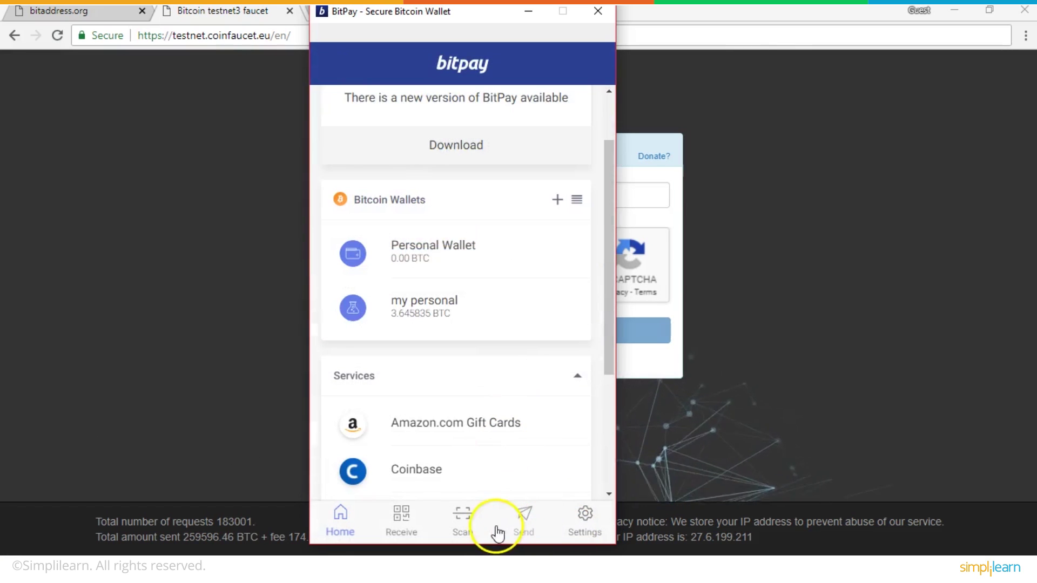
left_click(401, 520)
left_click(435, 363)
left_click(634, 213)
left_click(630, 197)
key("ctrl+v")
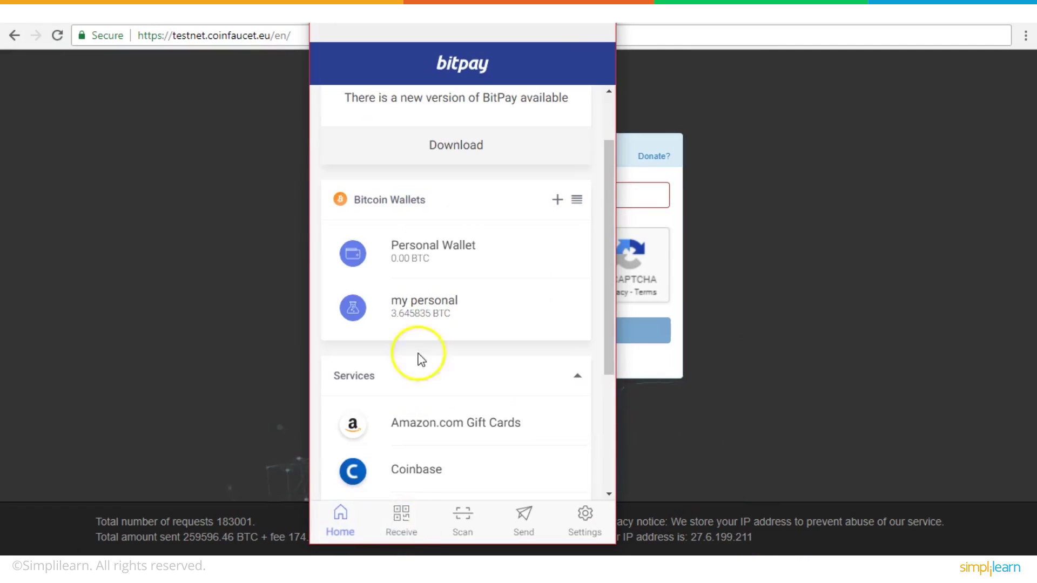
Switch the Receive screen to the my personal wallet and copy its address.
left_click(413, 314)
left_click(338, 88)
left_click(416, 521)
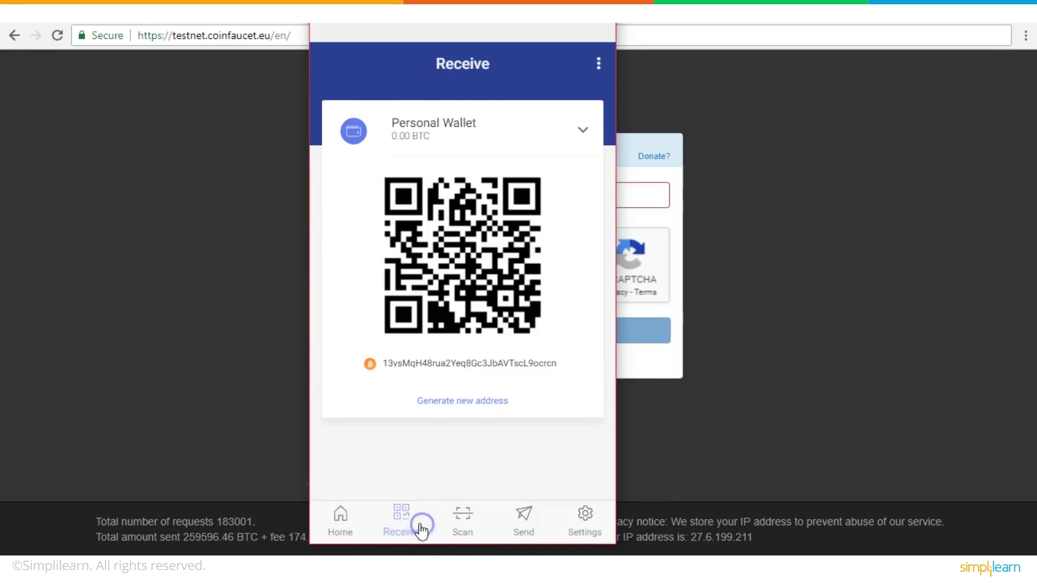
left_click(578, 129)
left_click(385, 505)
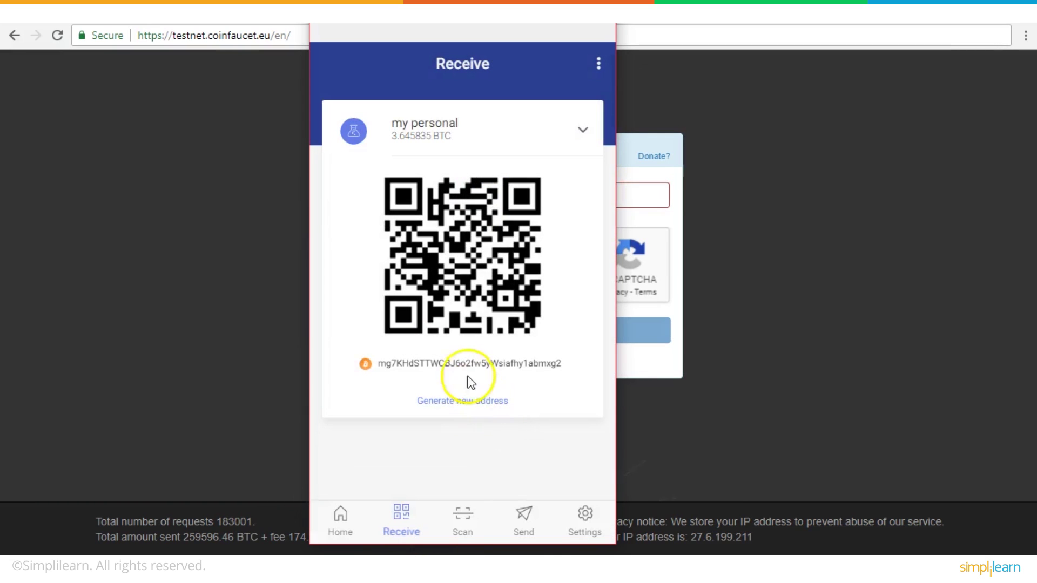
left_click(454, 365)
double_click(621, 199)
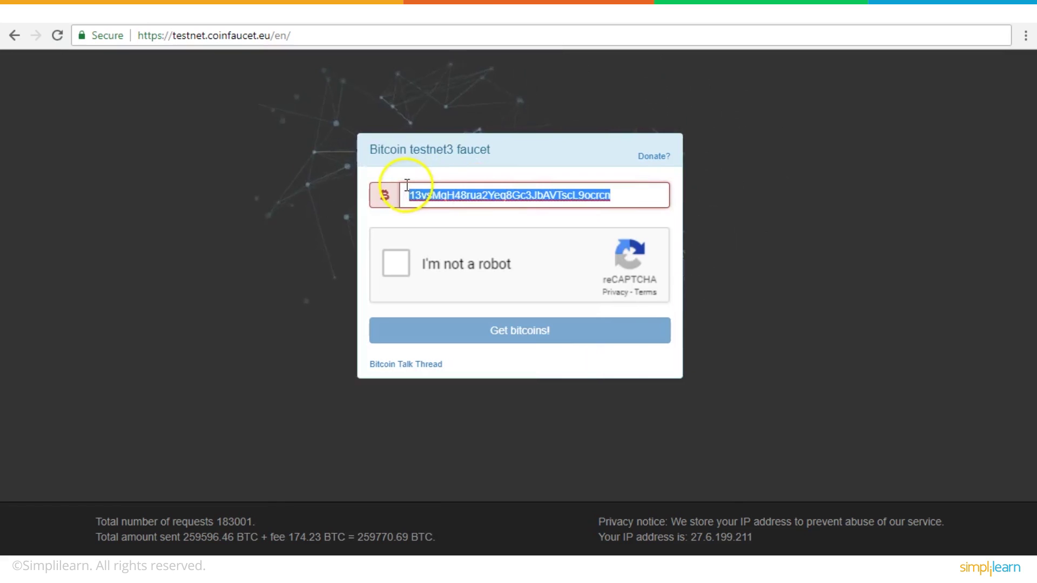
Paste the my personal address, solve the car-image captcha, and request free testnet bitcoins.
key("ctrl+v")
left_click(395, 265)
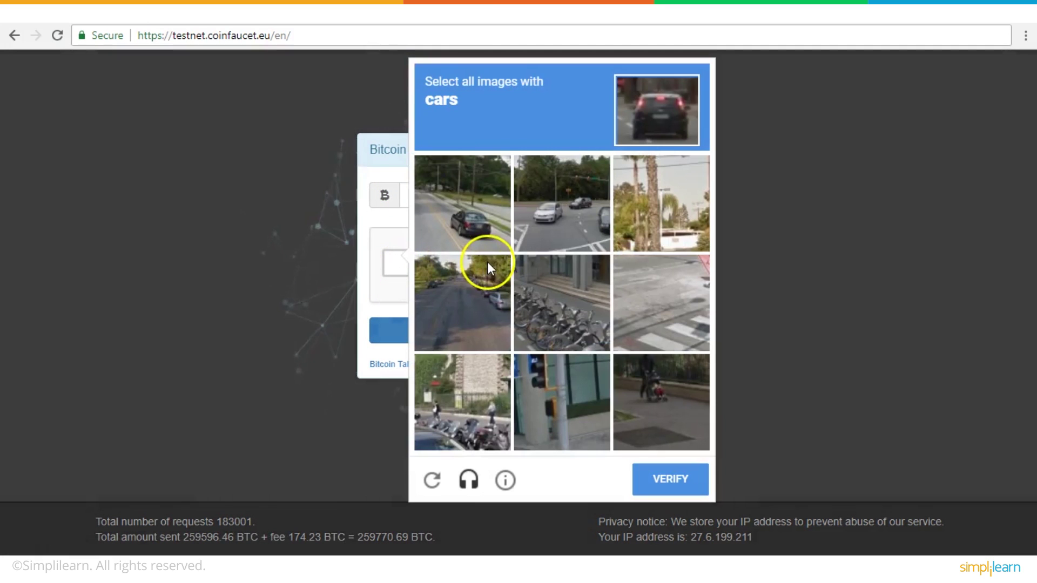
left_click(459, 220)
left_click(562, 216)
left_click(476, 327)
left_click(689, 484)
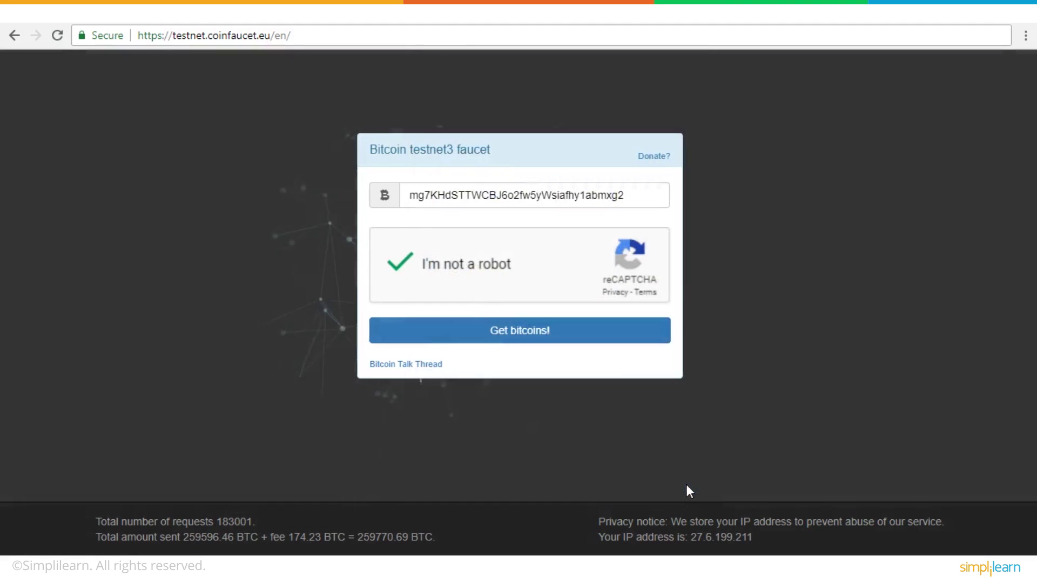
left_click(552, 336)
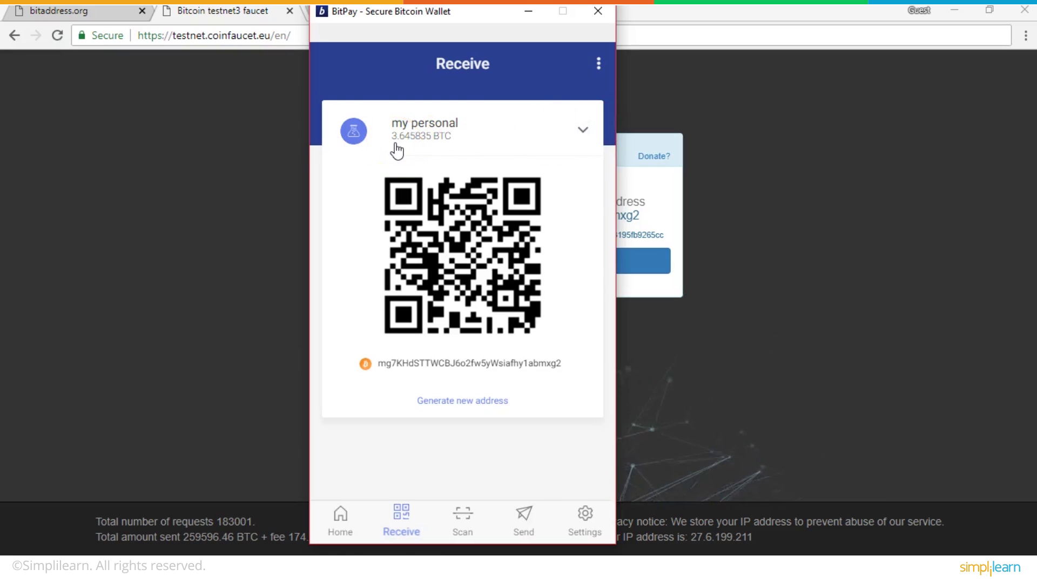
Check that my personal shows 4.518122 BTC with 0.872287 BTC incoming, then go to Send.
left_click(585, 138)
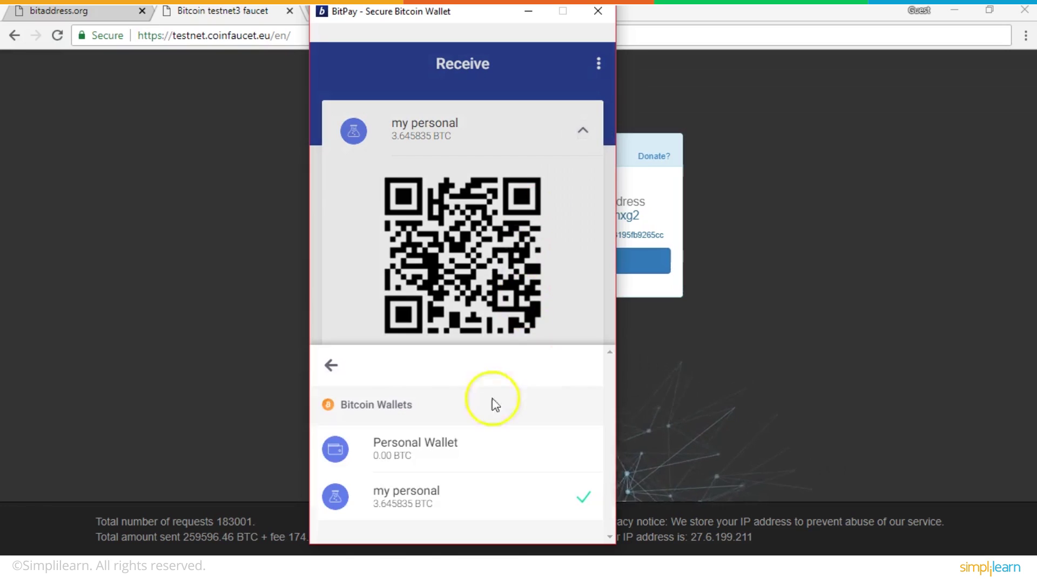
left_click(342, 378)
left_click(320, 518)
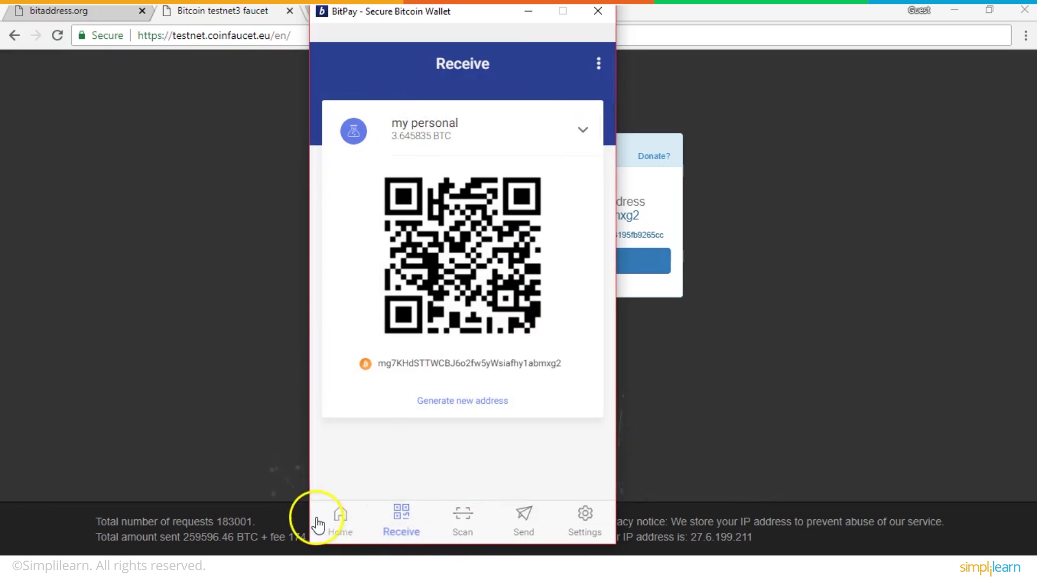
left_click(423, 308)
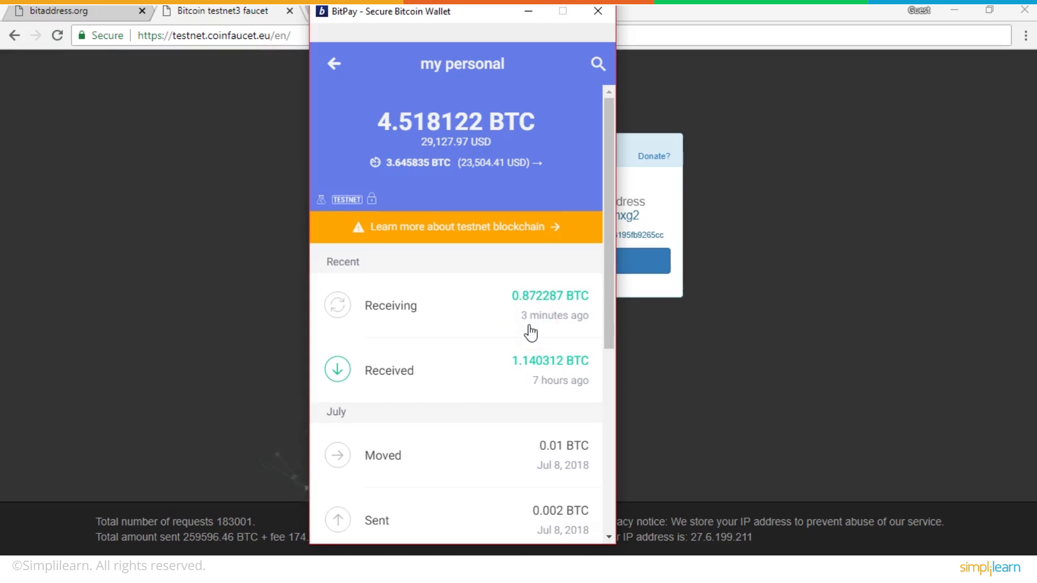
scroll(473, 366, "down", 3)
scroll(401, 343, "up", 3)
left_click(334, 70)
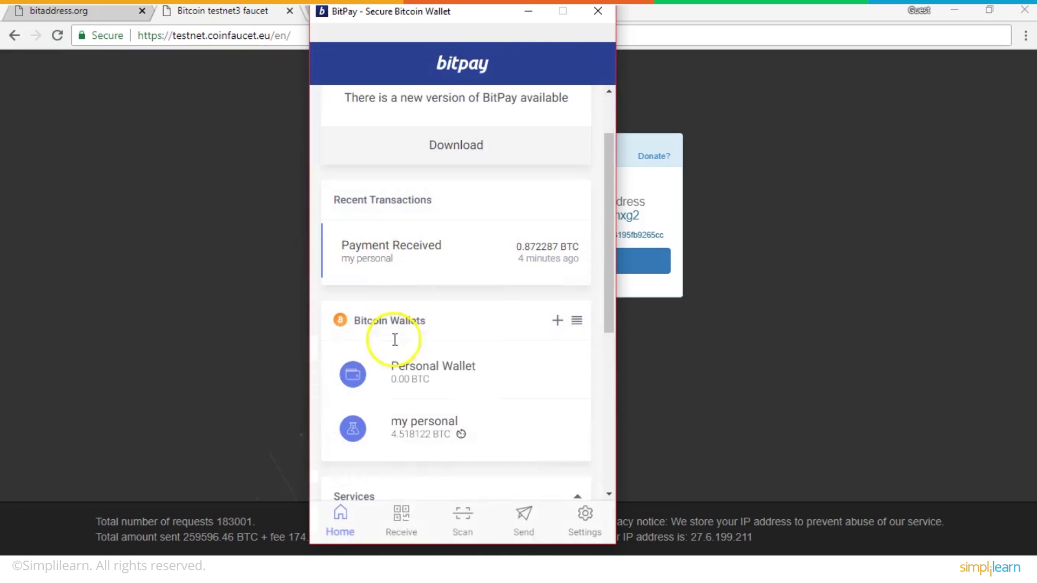
left_click(525, 523)
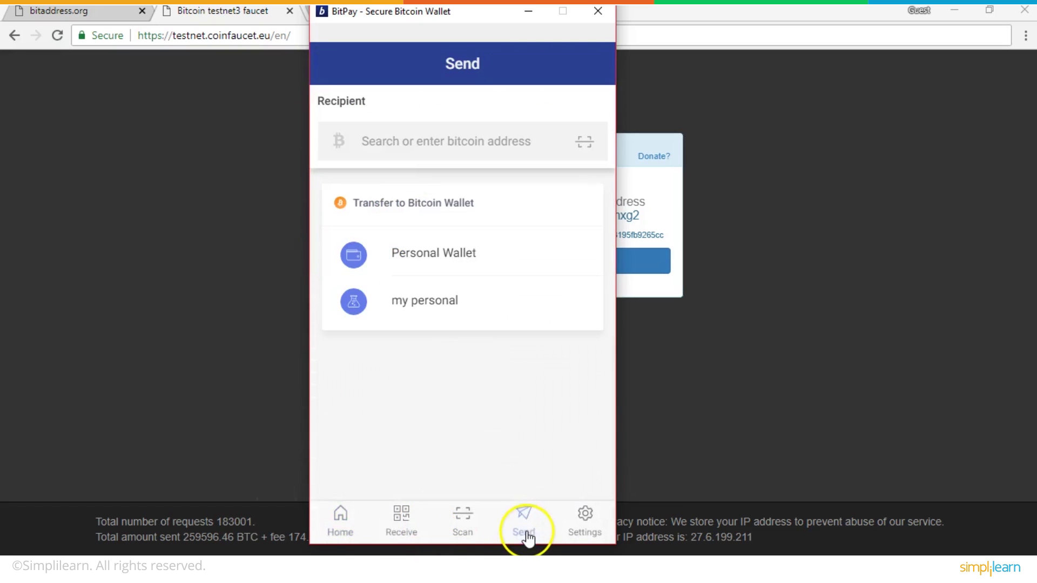
Set up a 1 BTC transfer to my personal up to confirmation, then back out unsent.
left_click(447, 309)
left_click(347, 484)
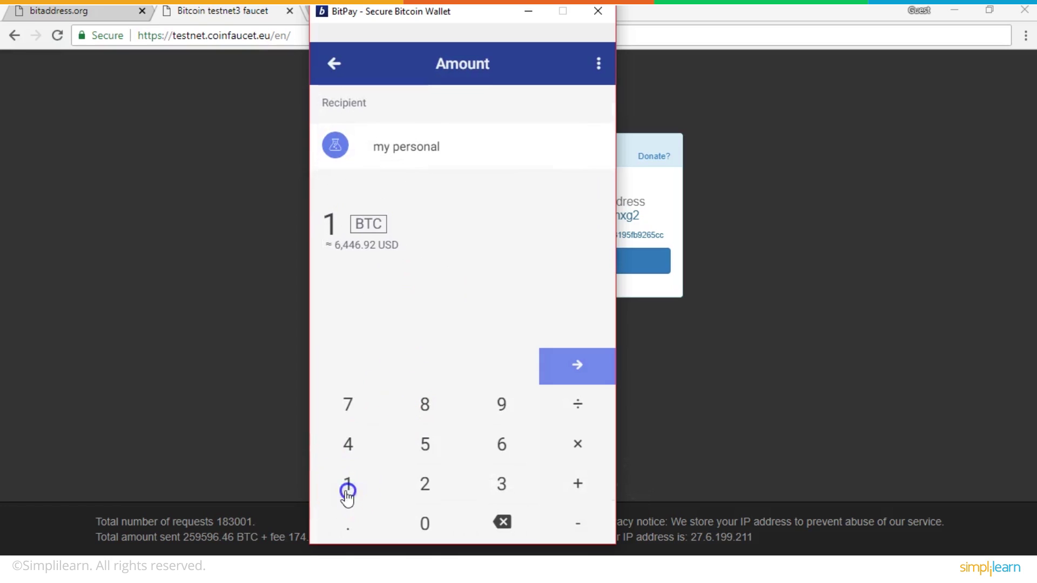
left_click(578, 373)
scroll(522, 357, "down", 1)
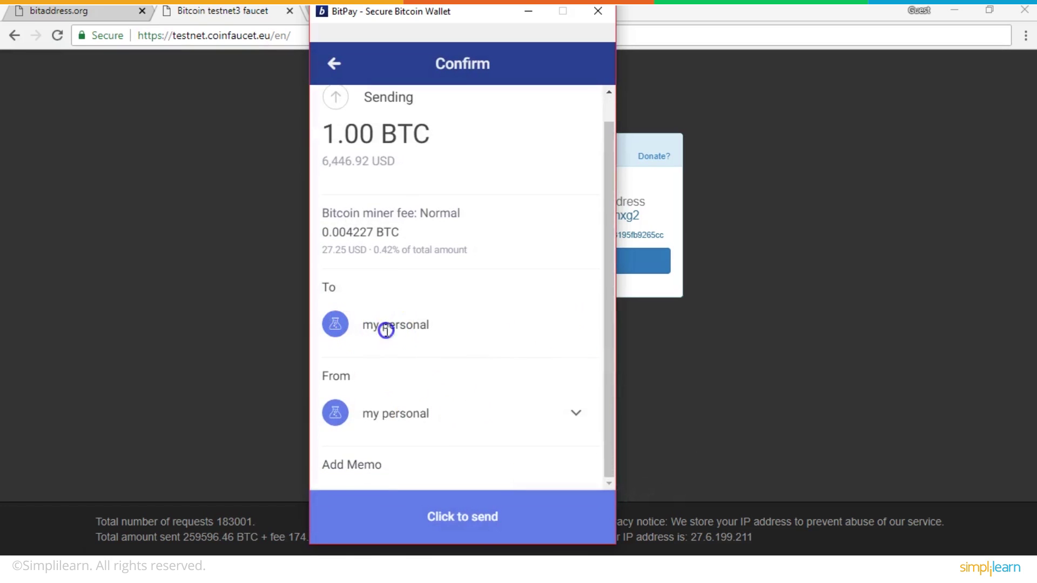
left_click(382, 326)
scroll(394, 157, "up", 1)
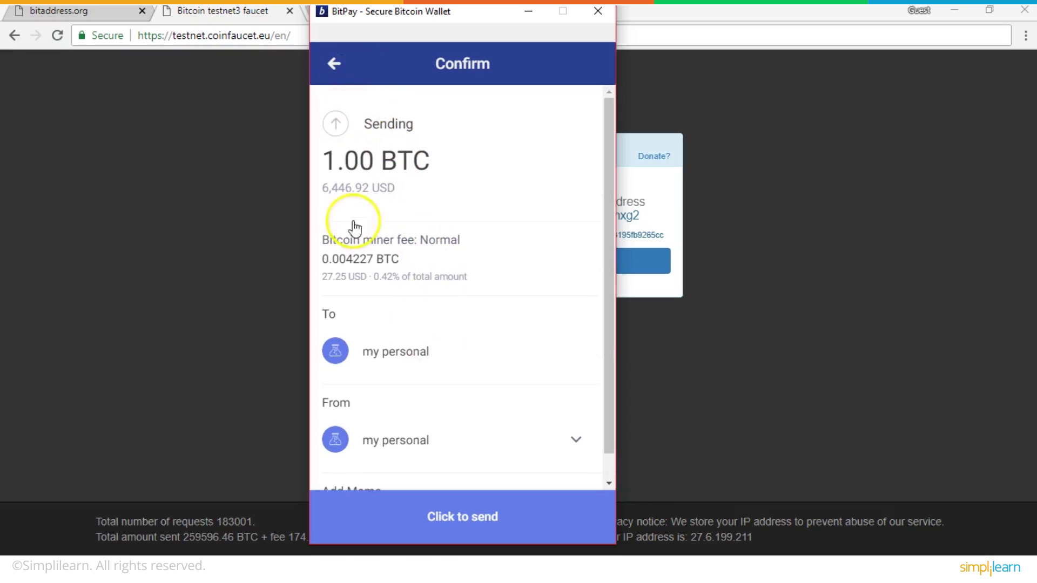
left_click(334, 67)
left_click(329, 64)
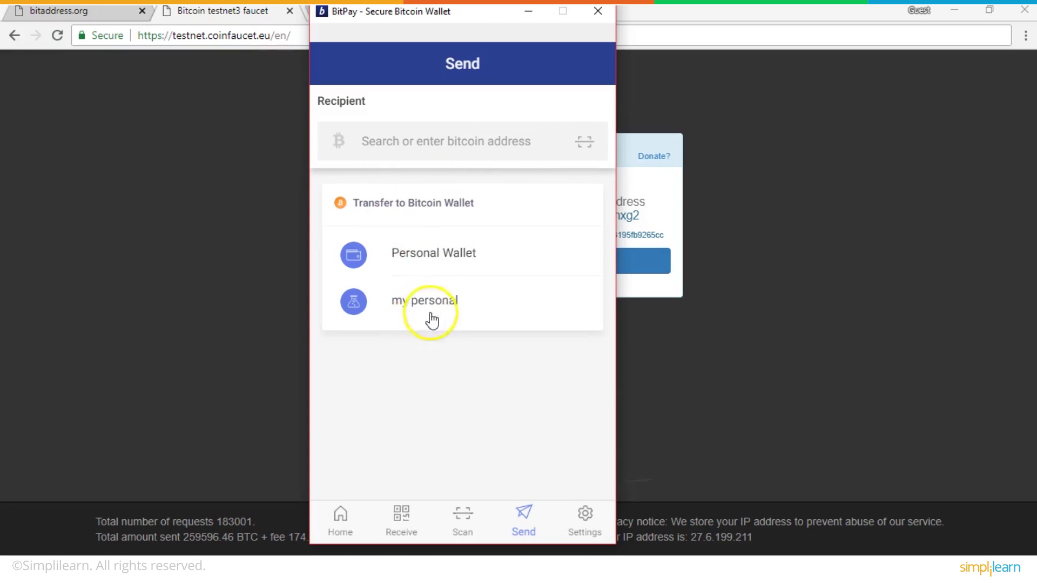
left_click(415, 136)
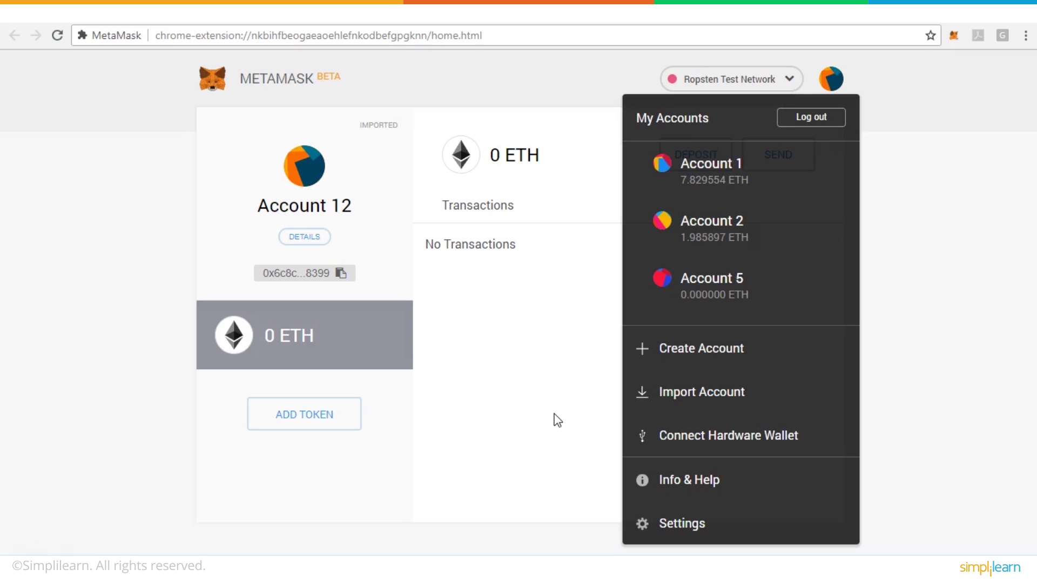
Choose Connect Hardware Wallet in MetaMask, read the Connect page, and select CONNECT TO TREZOR.
left_click(670, 427)
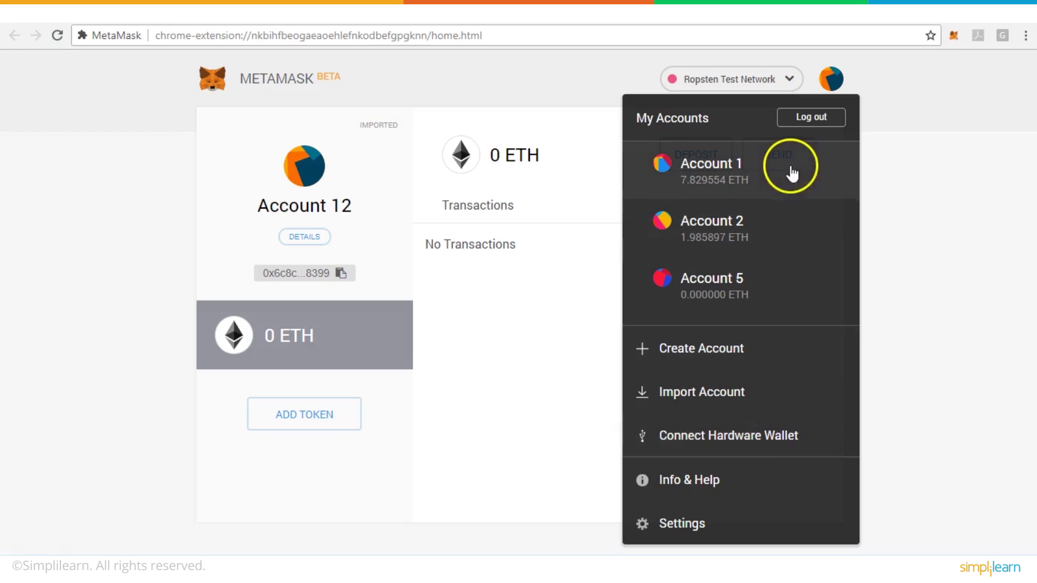
left_click(731, 448)
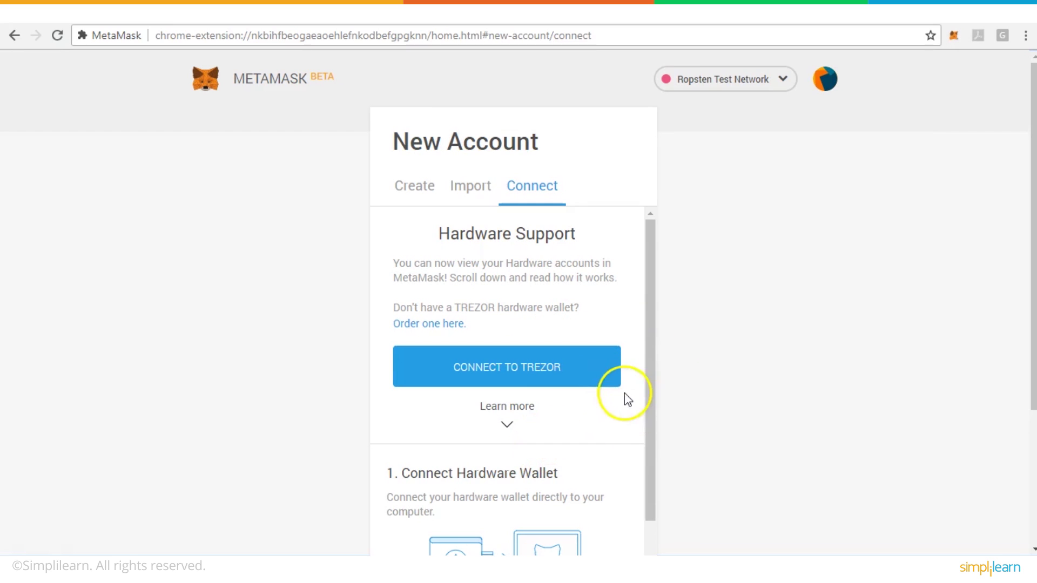
scroll(607, 297, "down", 4)
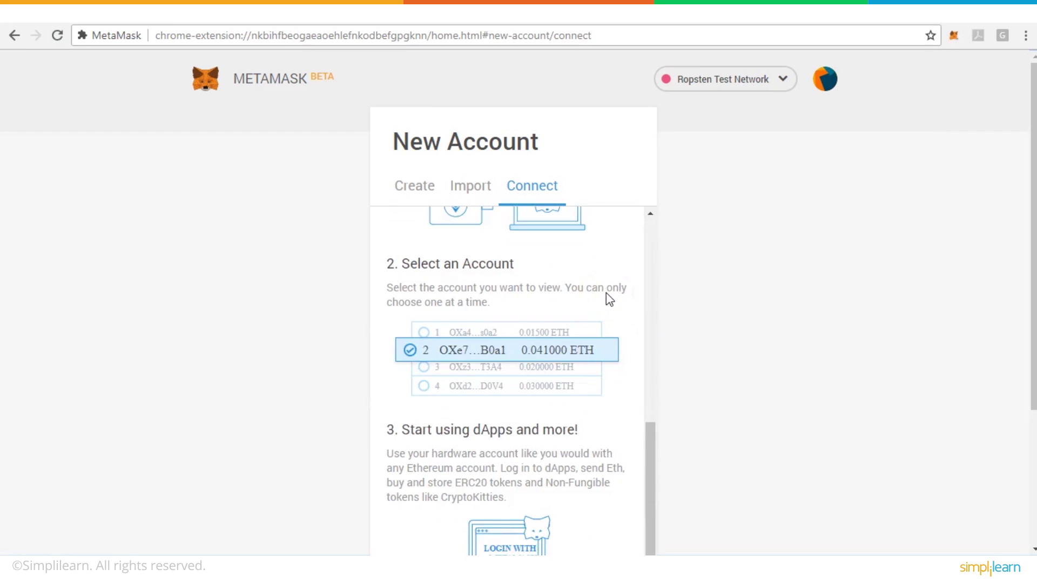
scroll(606, 293, "up", 1)
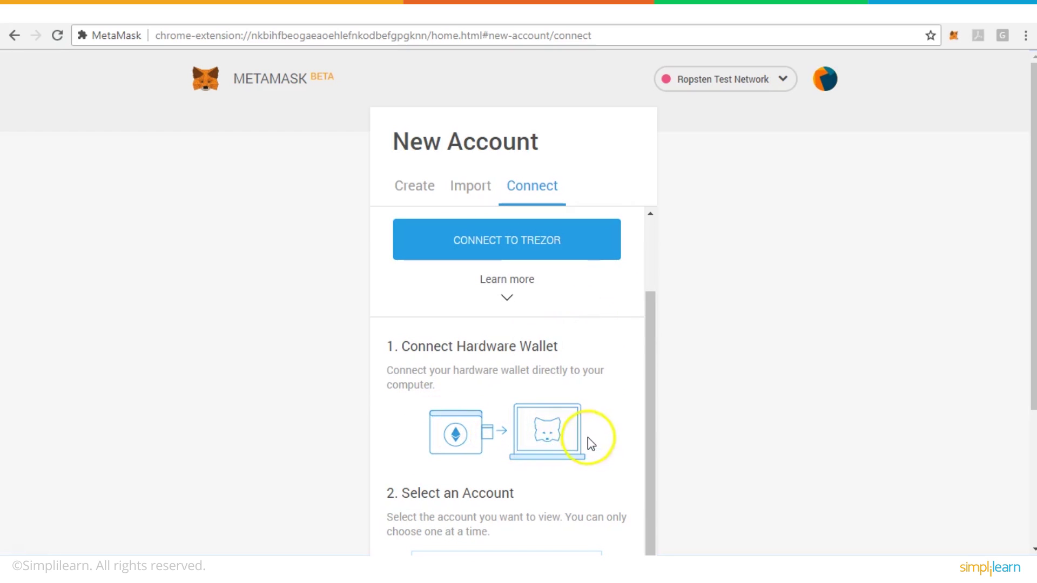
scroll(591, 438, "down", 2)
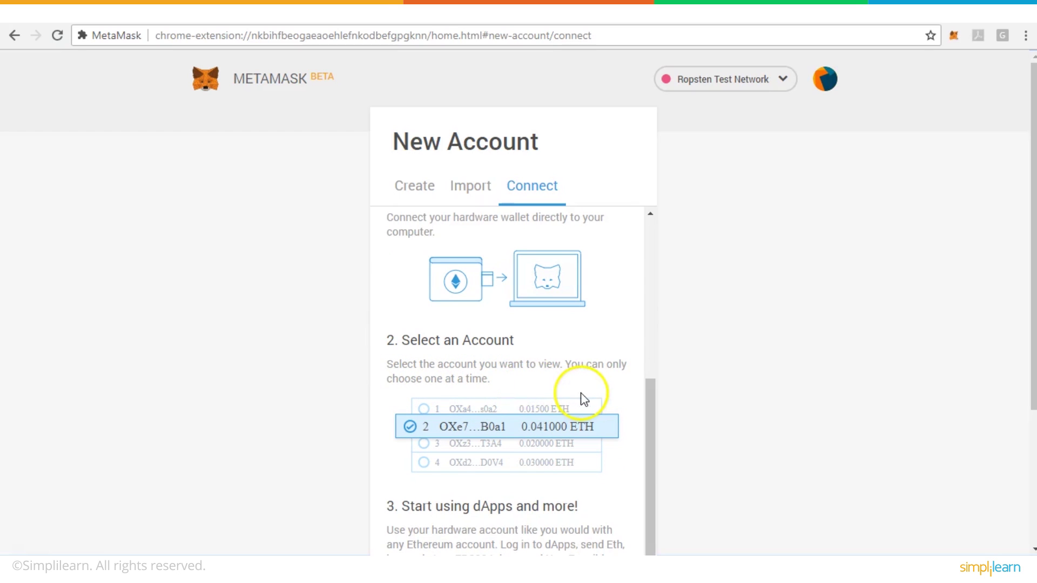
scroll(596, 400, "down", 2)
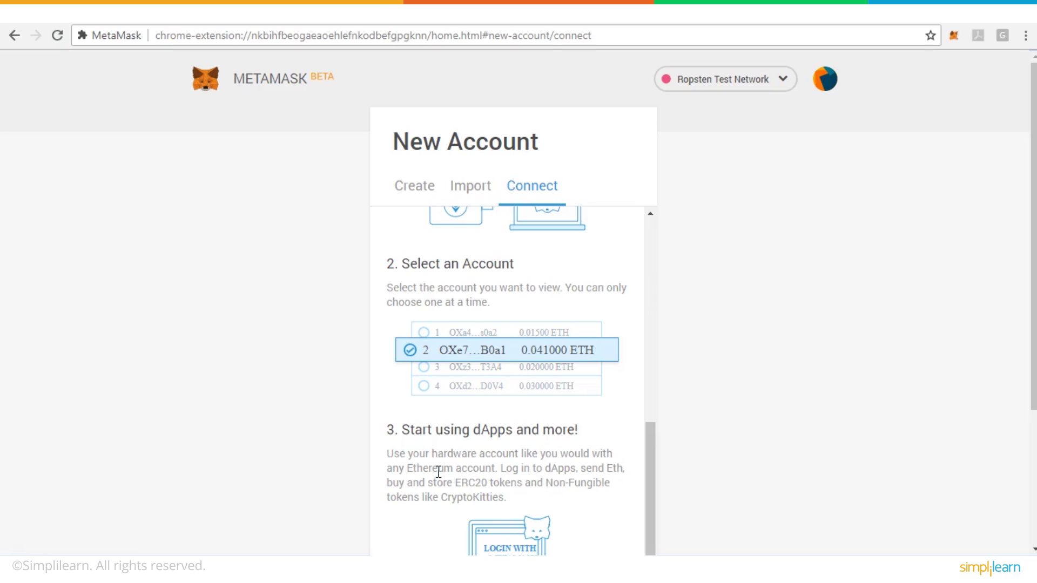
left_click_drag(387, 452, 401, 485)
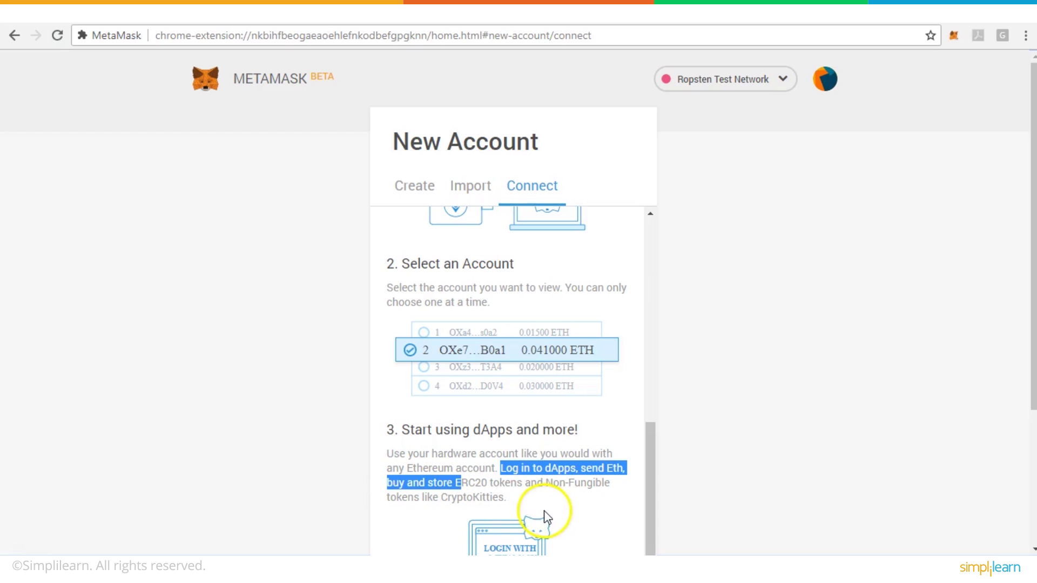
scroll(584, 503, "down", 3)
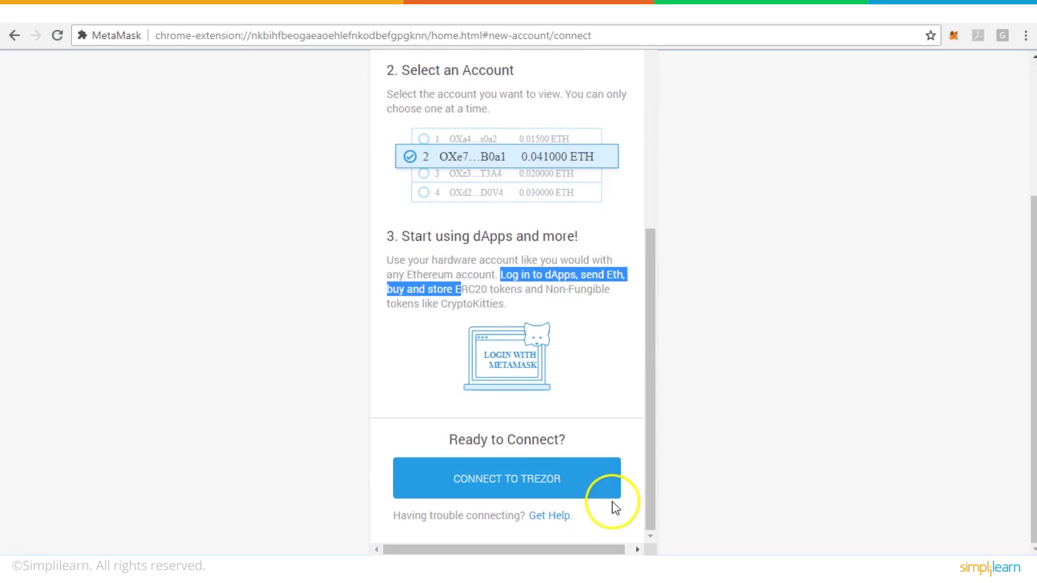
left_click(494, 481)
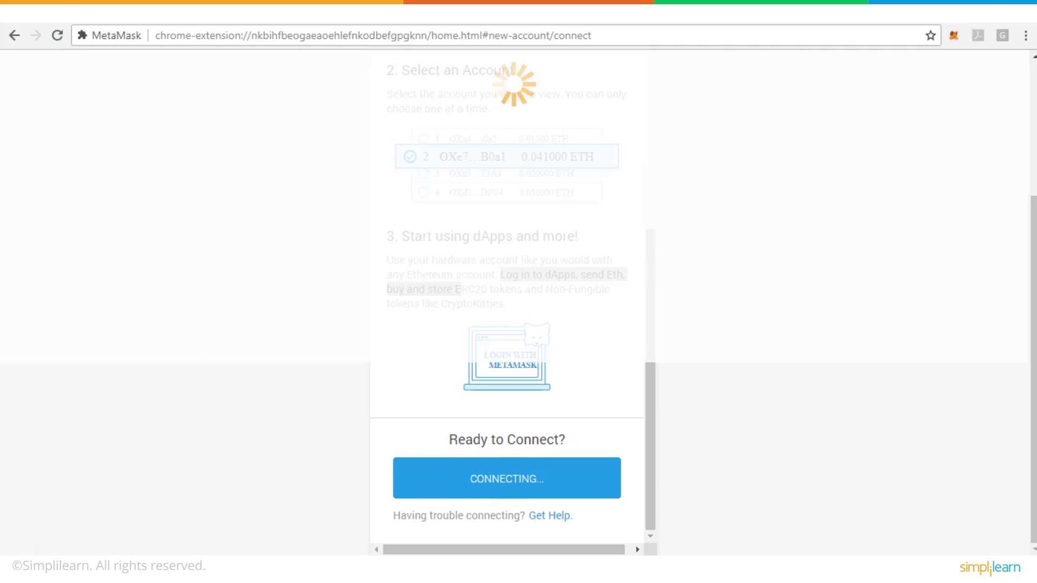
left_click_drag(579, 51, 528, 64)
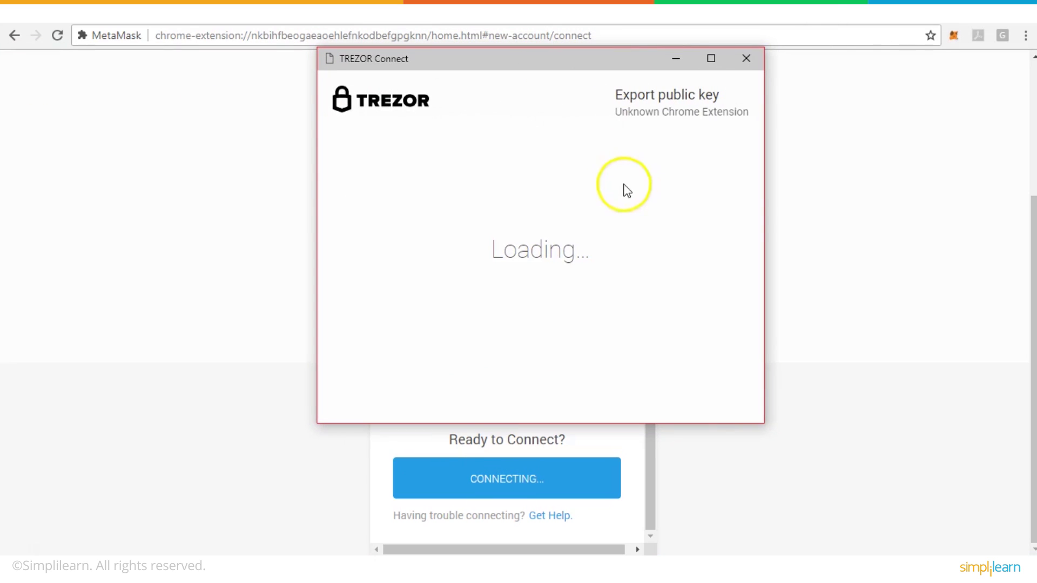